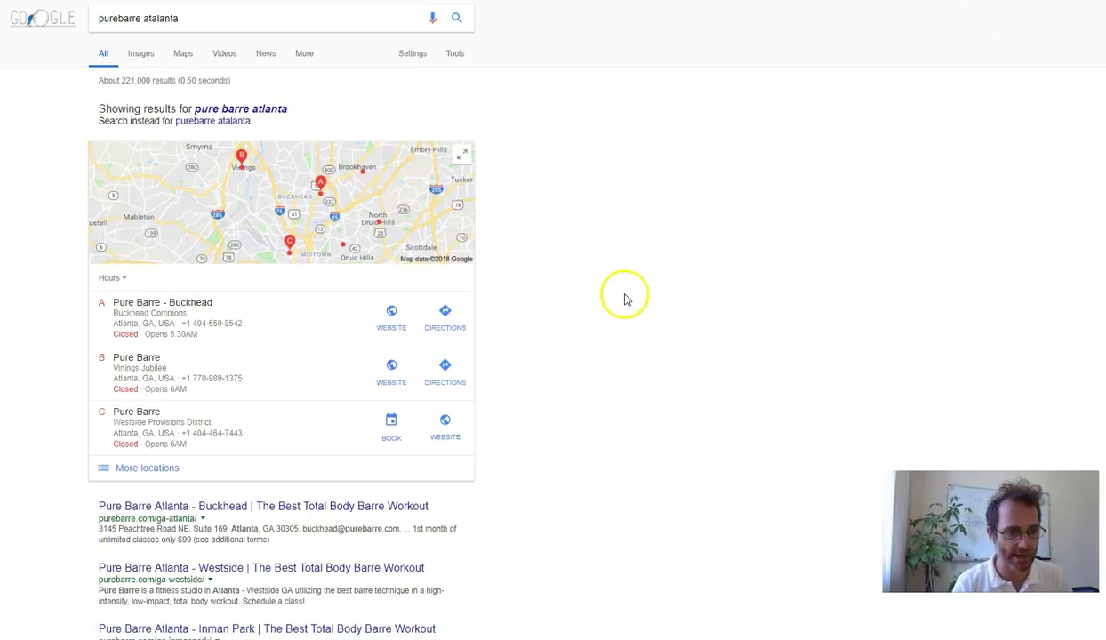
Step: Highlight purebarre.com's 39.9K organic keywords and 226K organic traffic figures in SEMrush
scroll(613, 284, "down", 1)
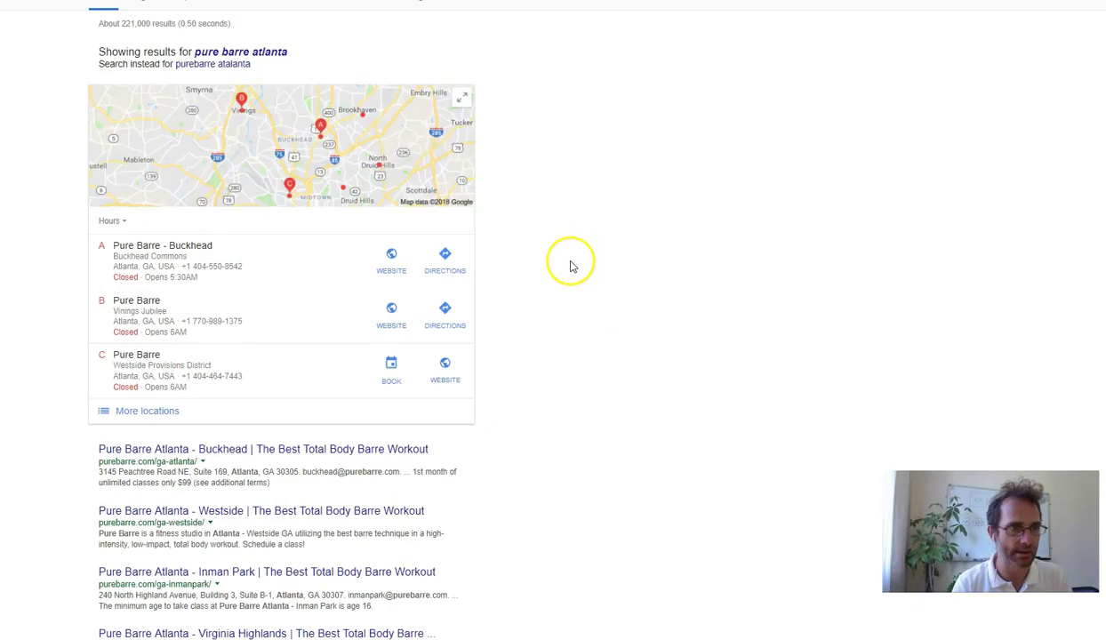
scroll(572, 265, "up", 1)
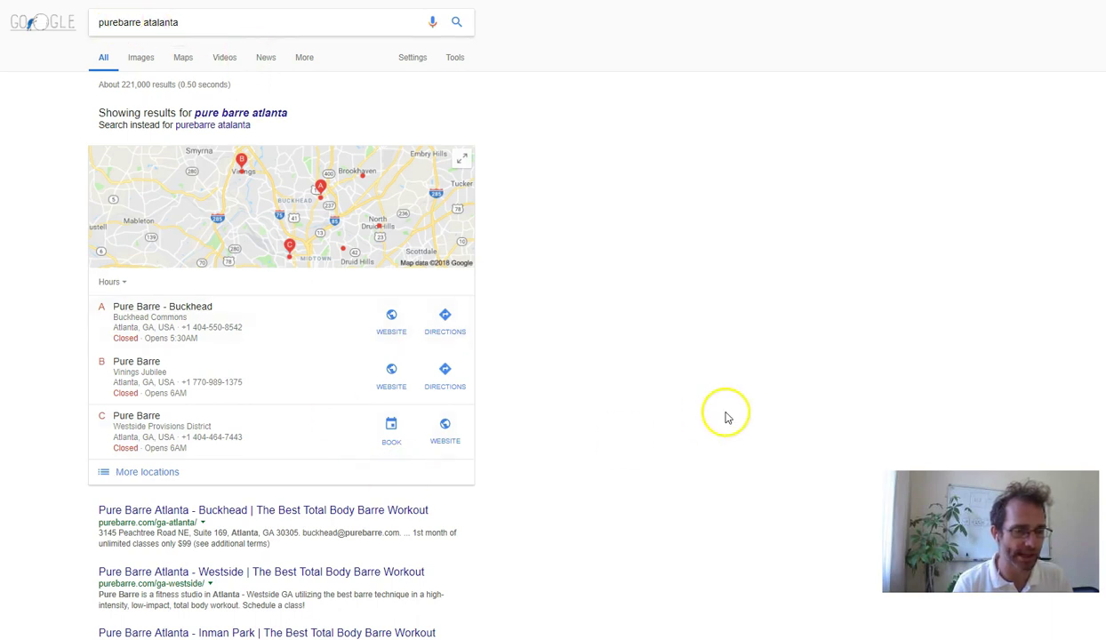
scroll(715, 383, "down", 2)
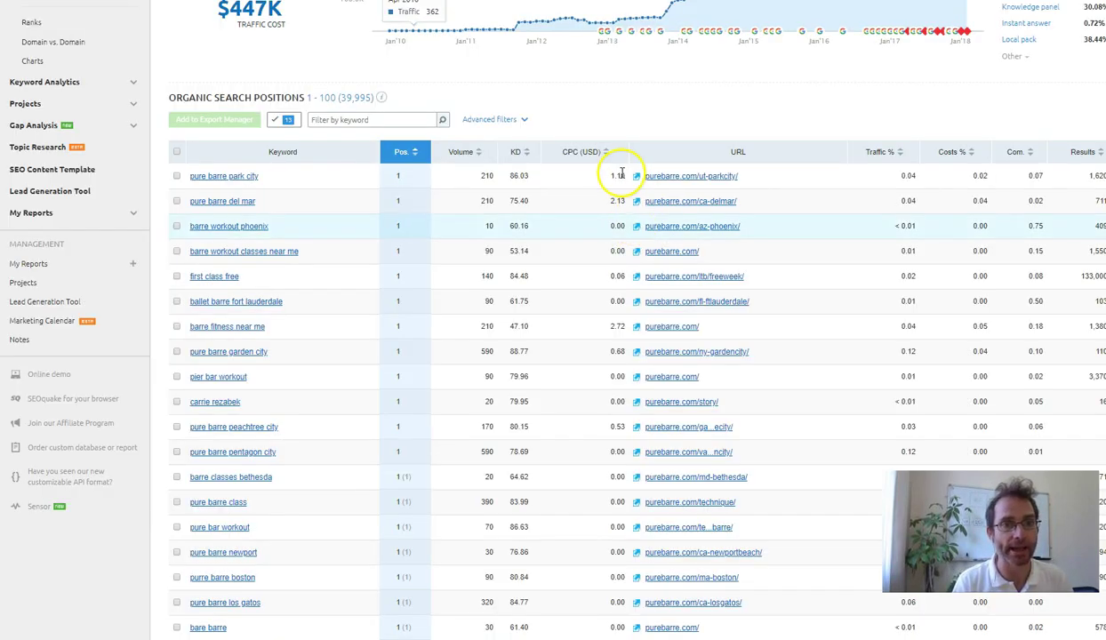
scroll(613, 151, "up", 5)
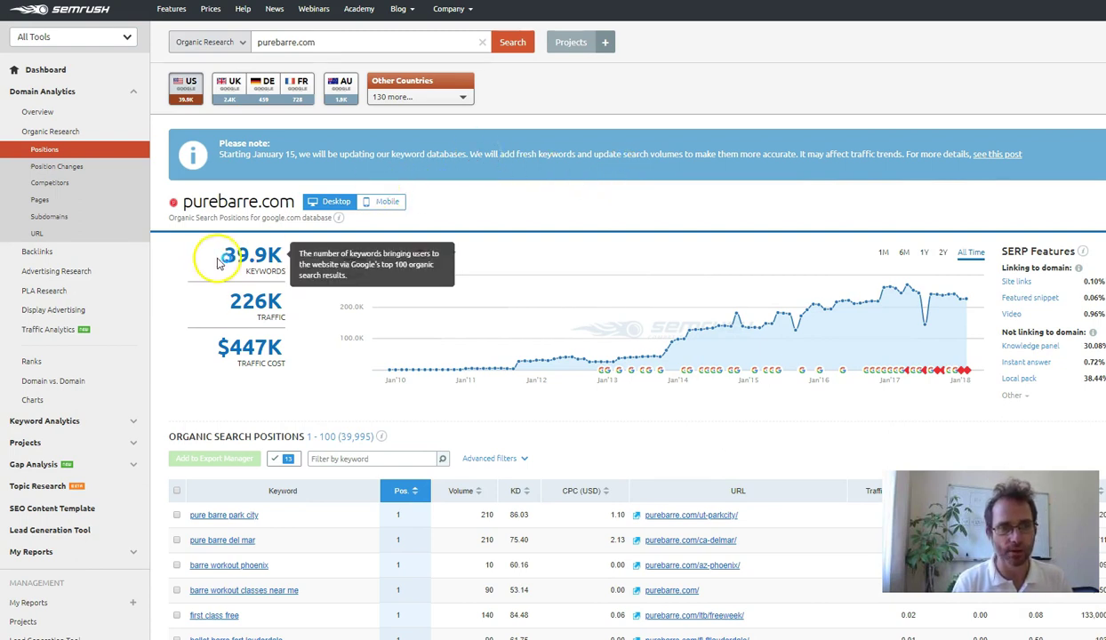
left_click_drag(224, 255, 278, 255)
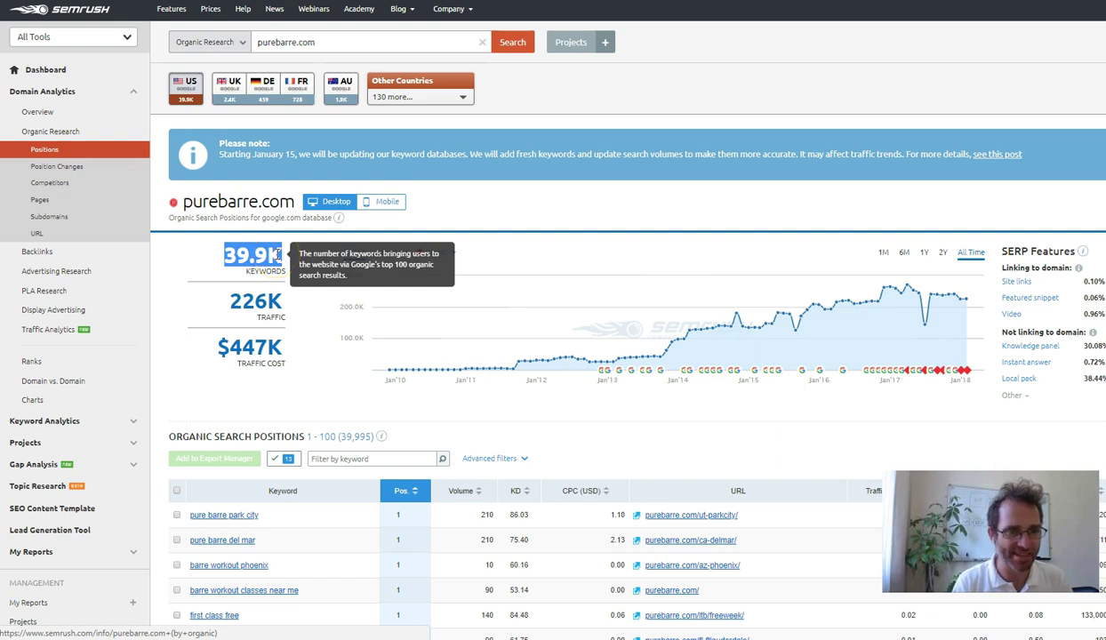
left_click_drag(230, 303, 283, 304)
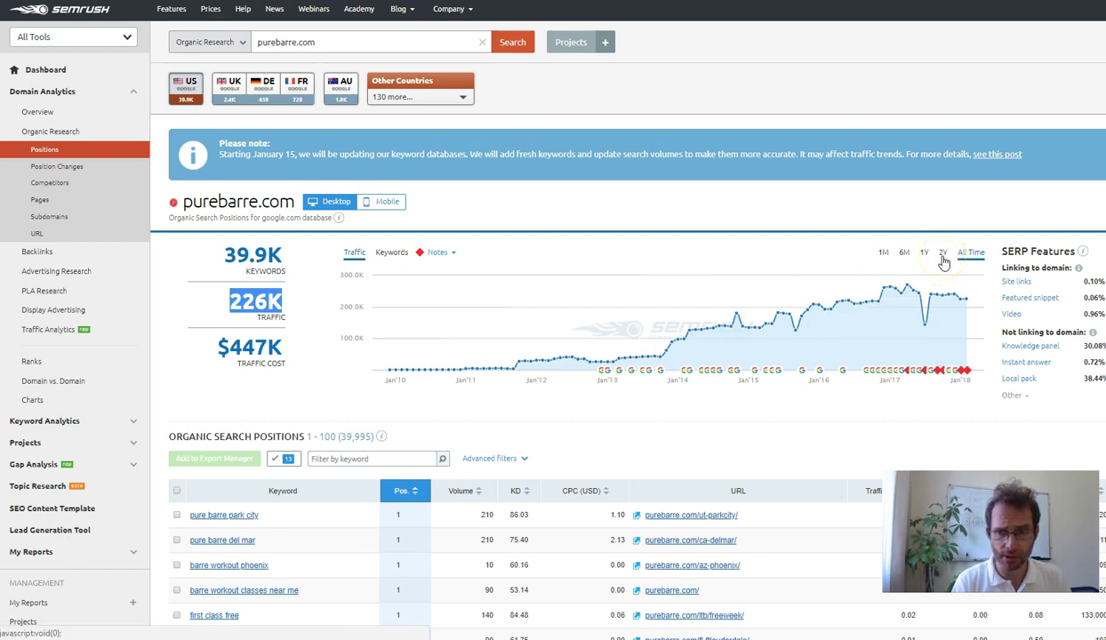
Step: Switch the traffic chart to 2 years, then to 1 year, and scroll the positions table
left_click(943, 258)
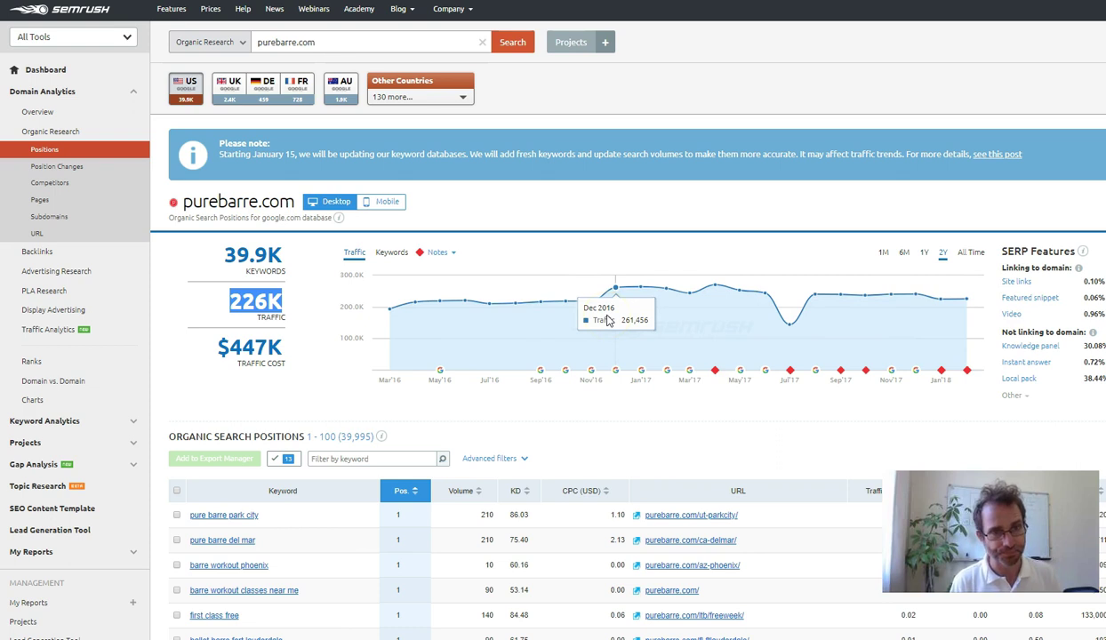
left_click(926, 256)
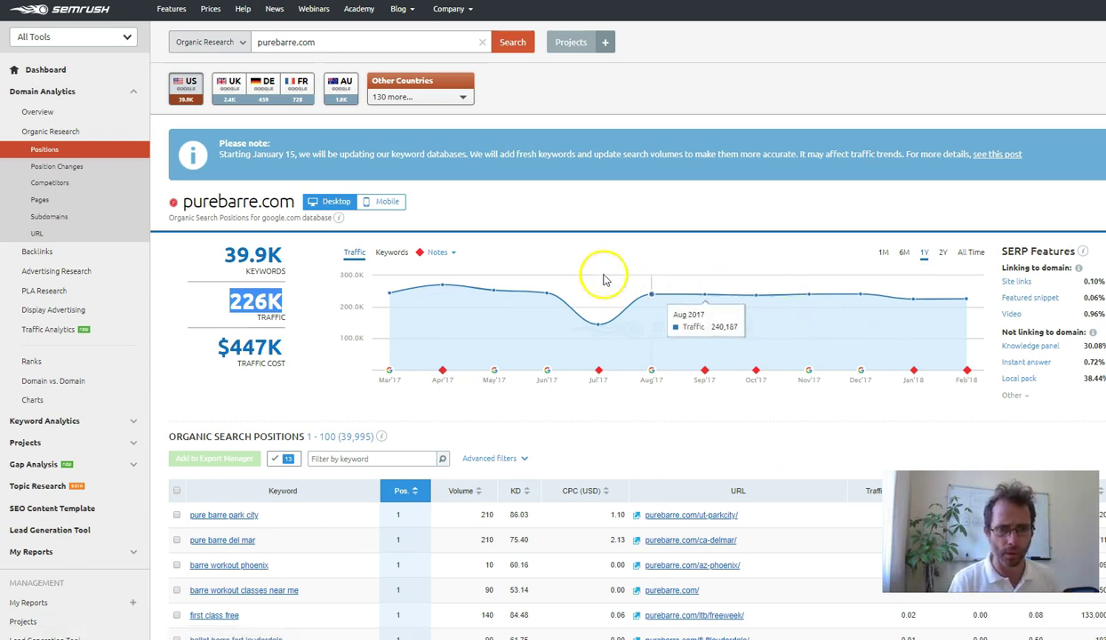
scroll(578, 288, "down", 2)
scroll(585, 289, "down", 2)
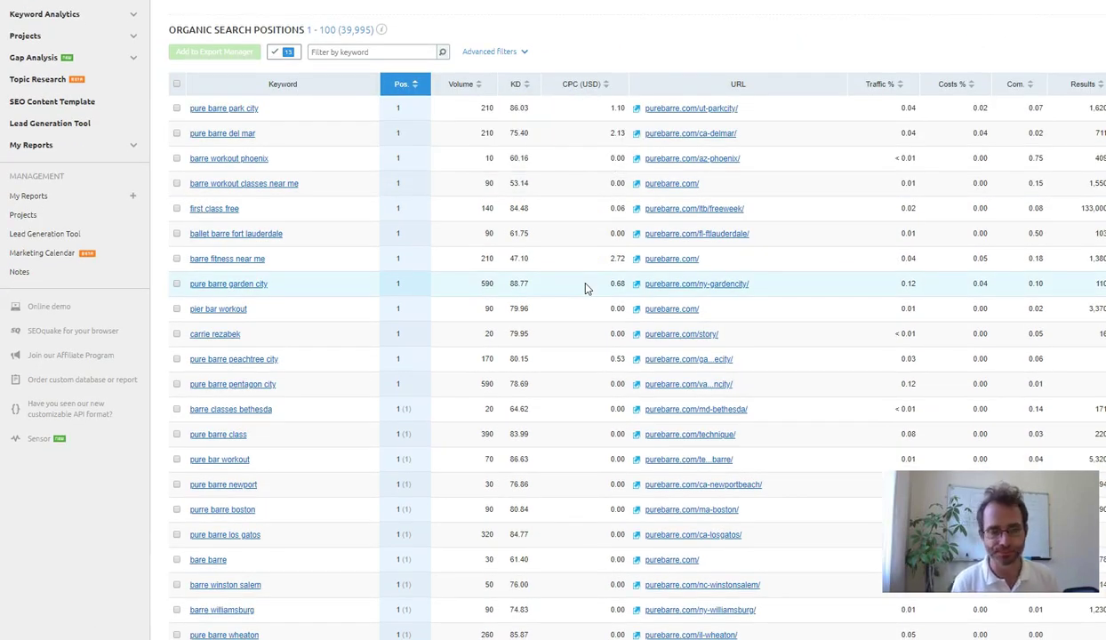
scroll(543, 449, "down", 4)
scroll(546, 418, "up", 7)
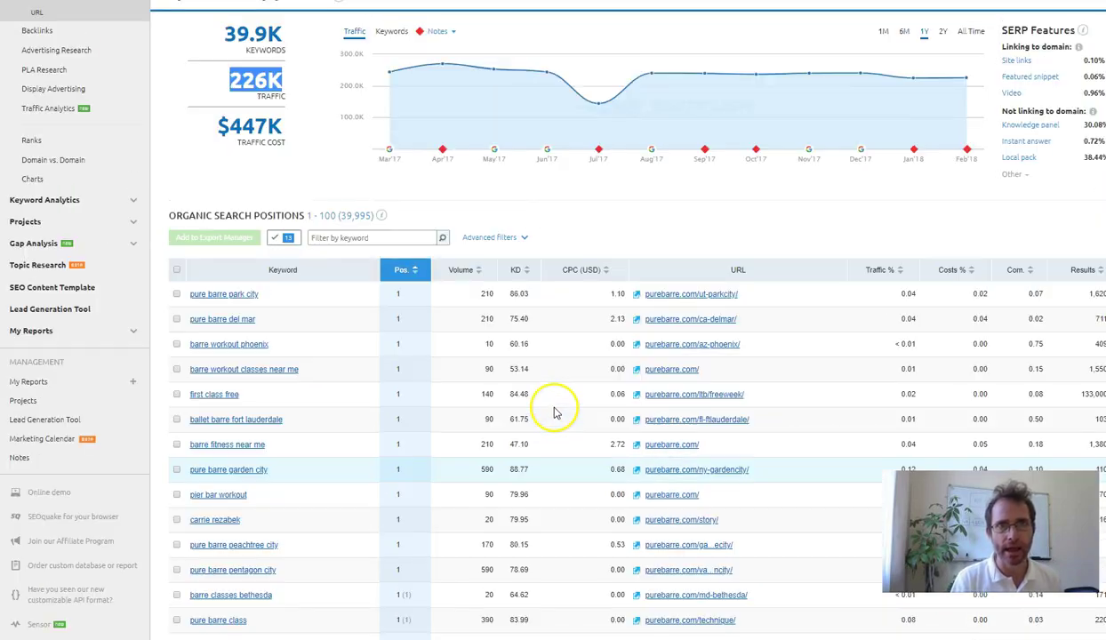
scroll(542, 266, "down", 1)
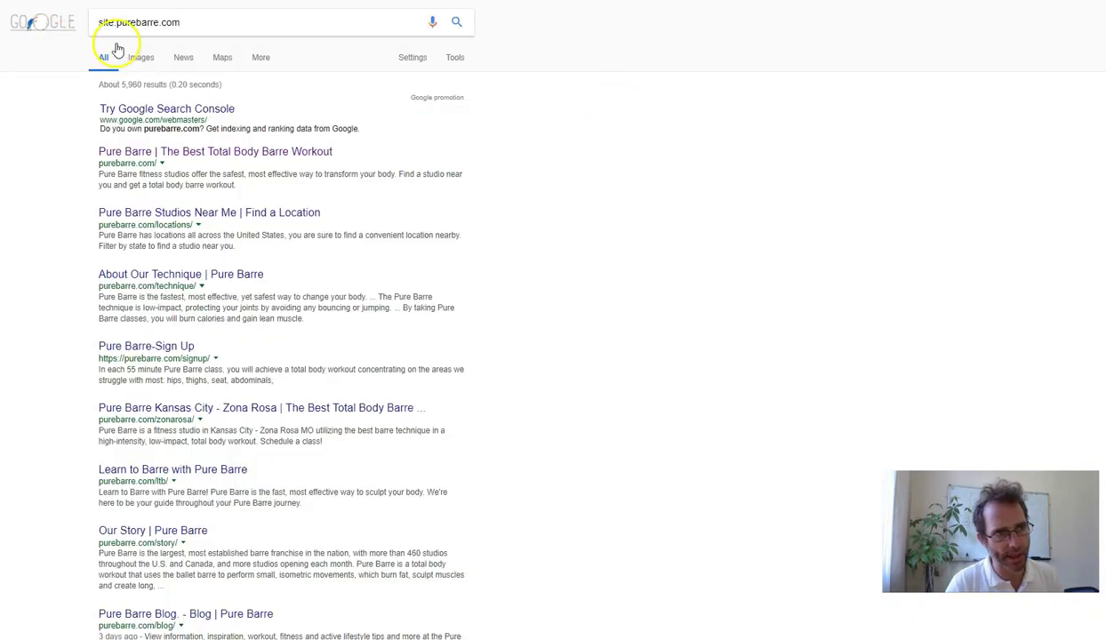
left_click_drag(116, 25, 213, 21)
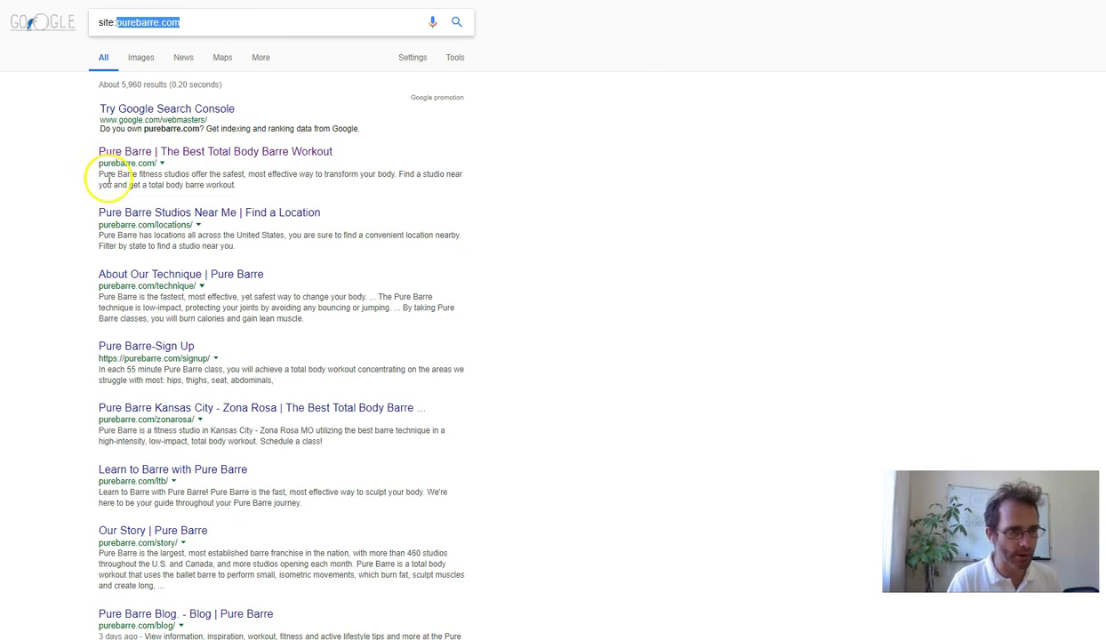
scroll(317, 434, "down", 1)
scroll(316, 433, "down", 3)
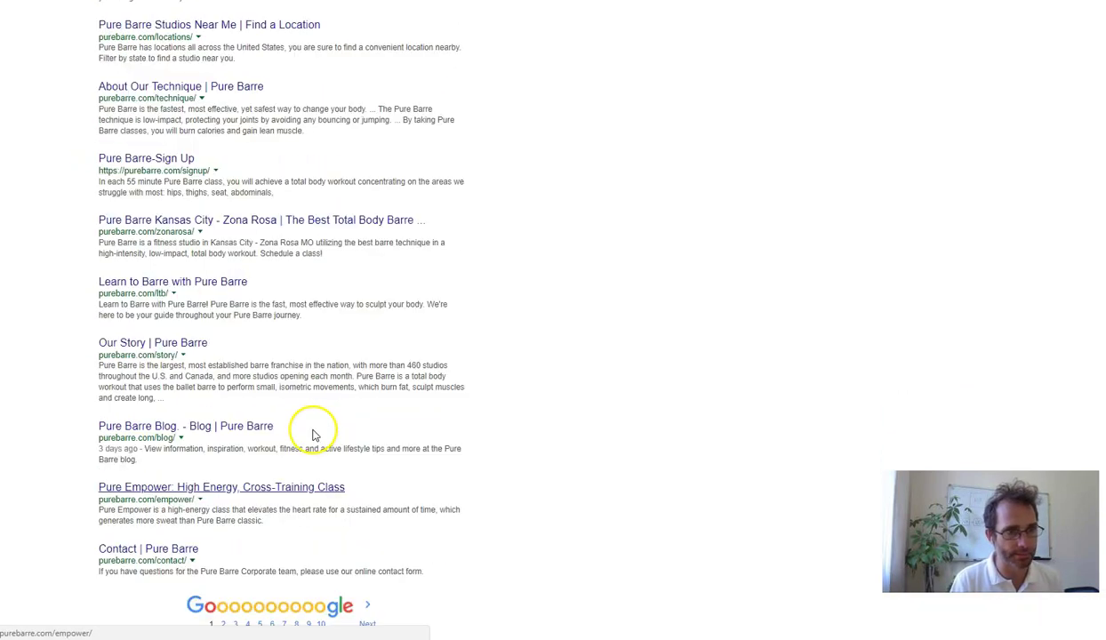
scroll(313, 432, "up", 2)
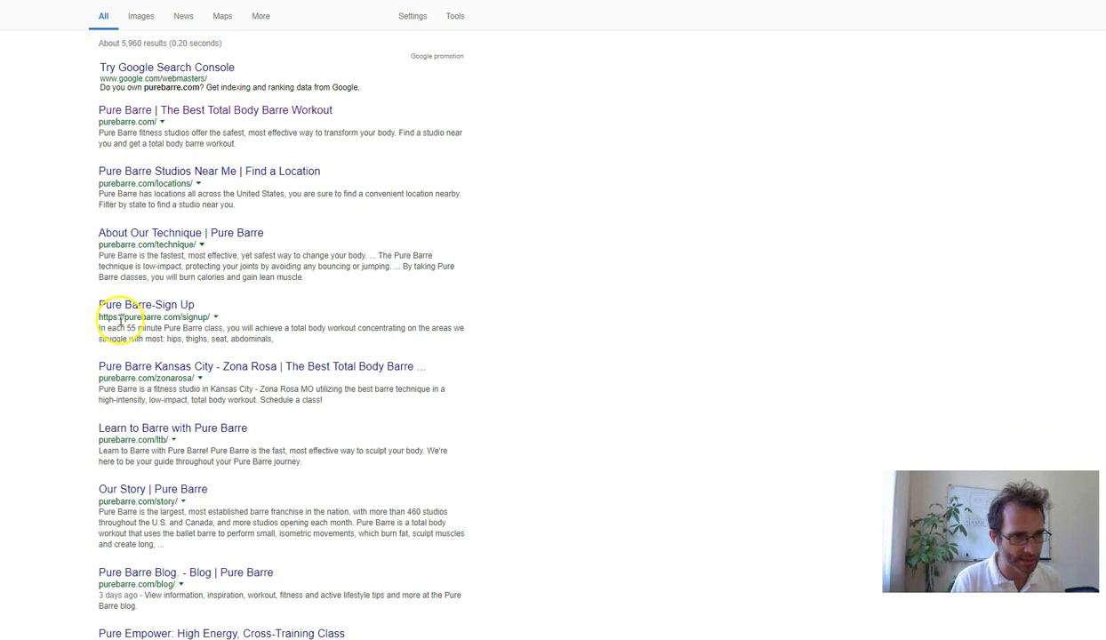
left_click_drag(119, 318, 87, 320)
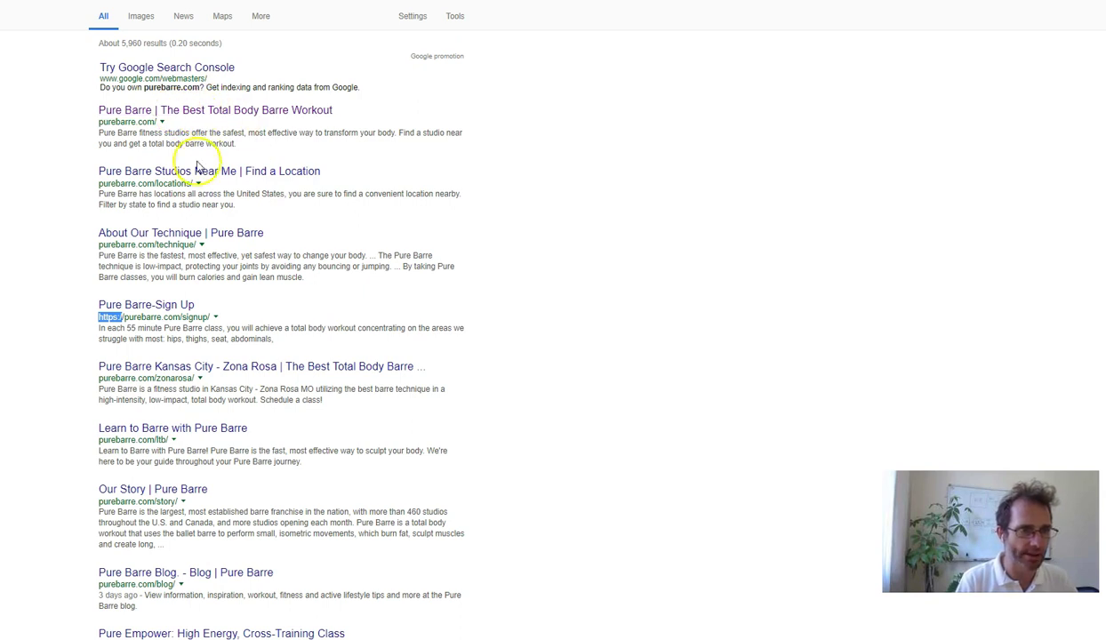
scroll(577, 445, "down", 3)
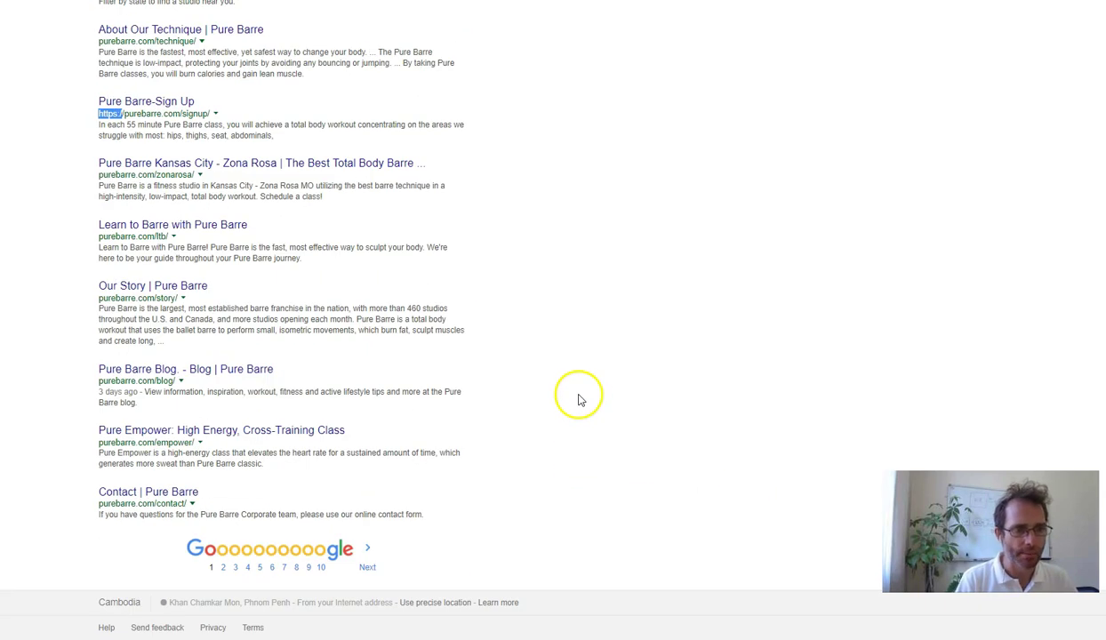
Step: Page through the site:purebarre.com results from page 2 to page 5
left_click(367, 560)
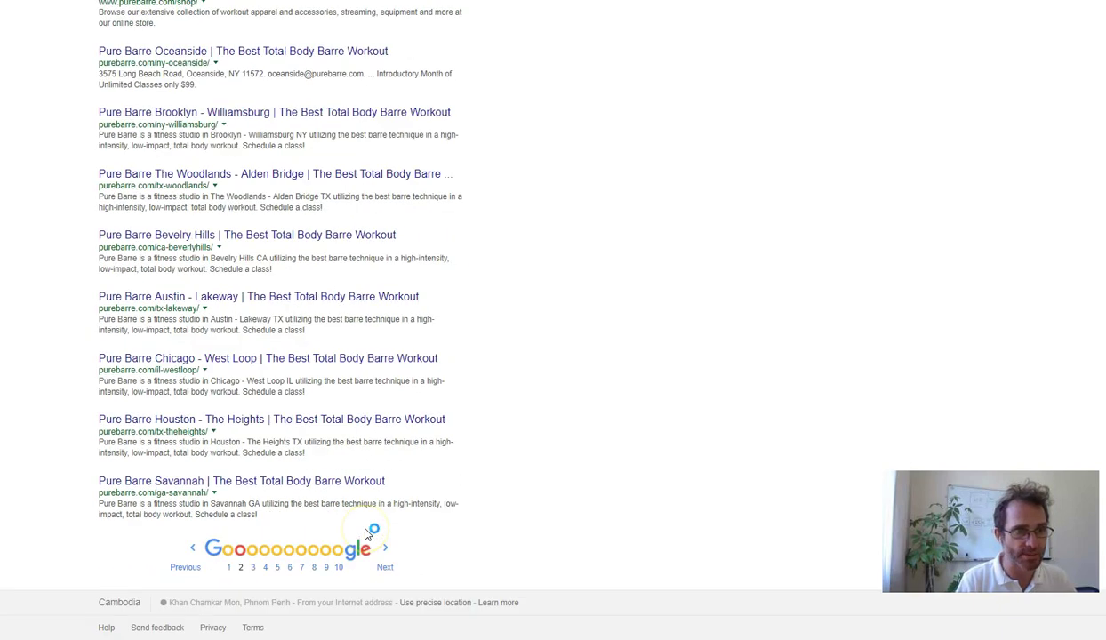
scroll(385, 458, "down", 5)
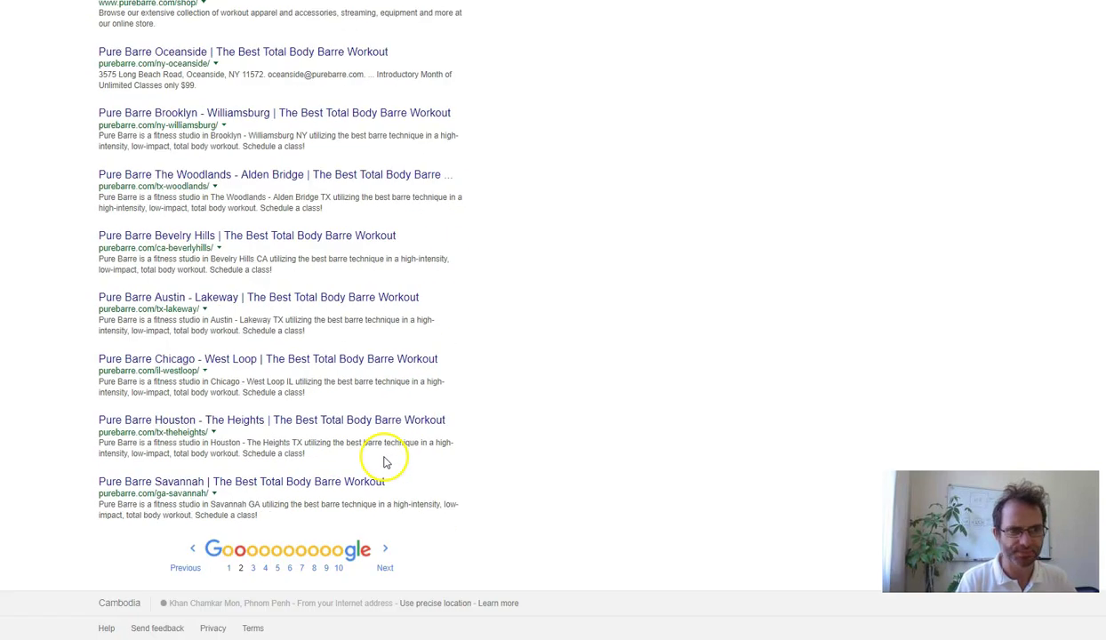
left_click(385, 558)
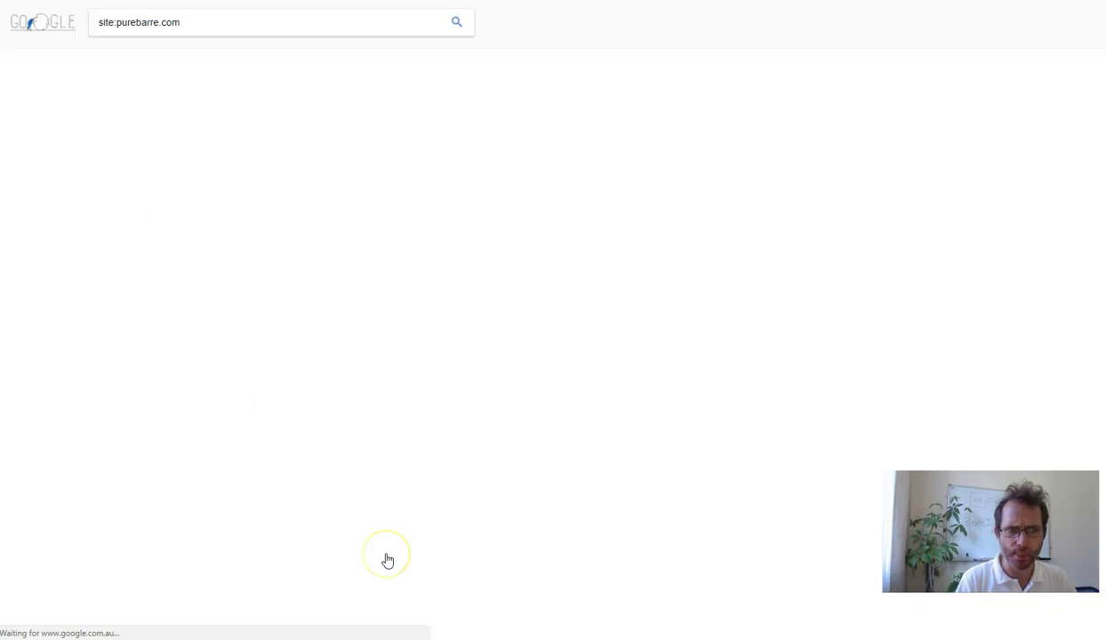
scroll(451, 428, "down", 5)
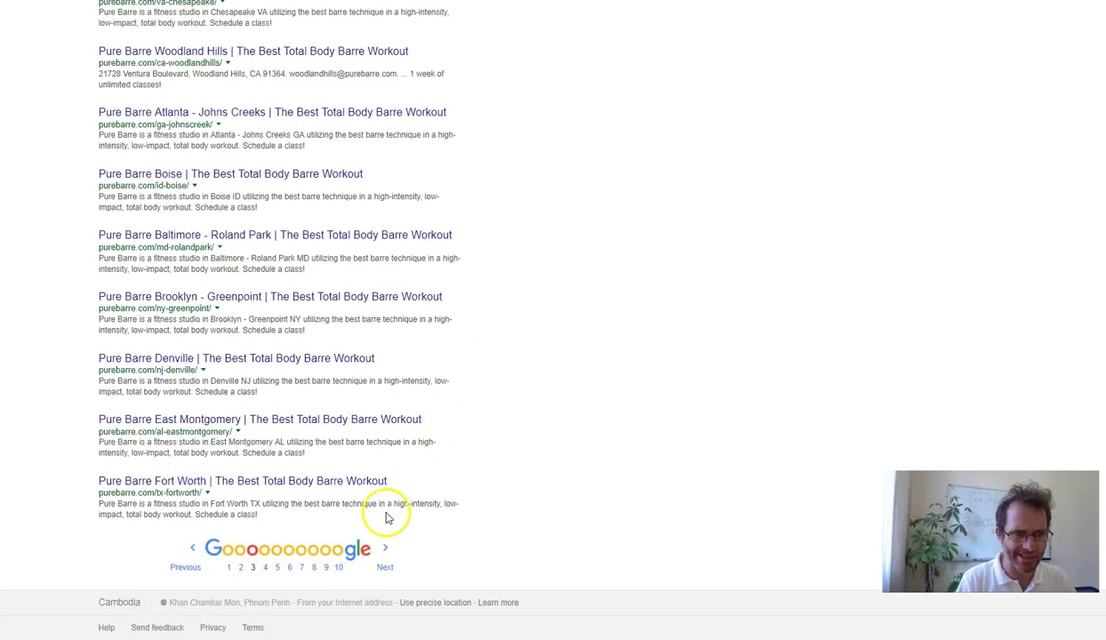
left_click(384, 552)
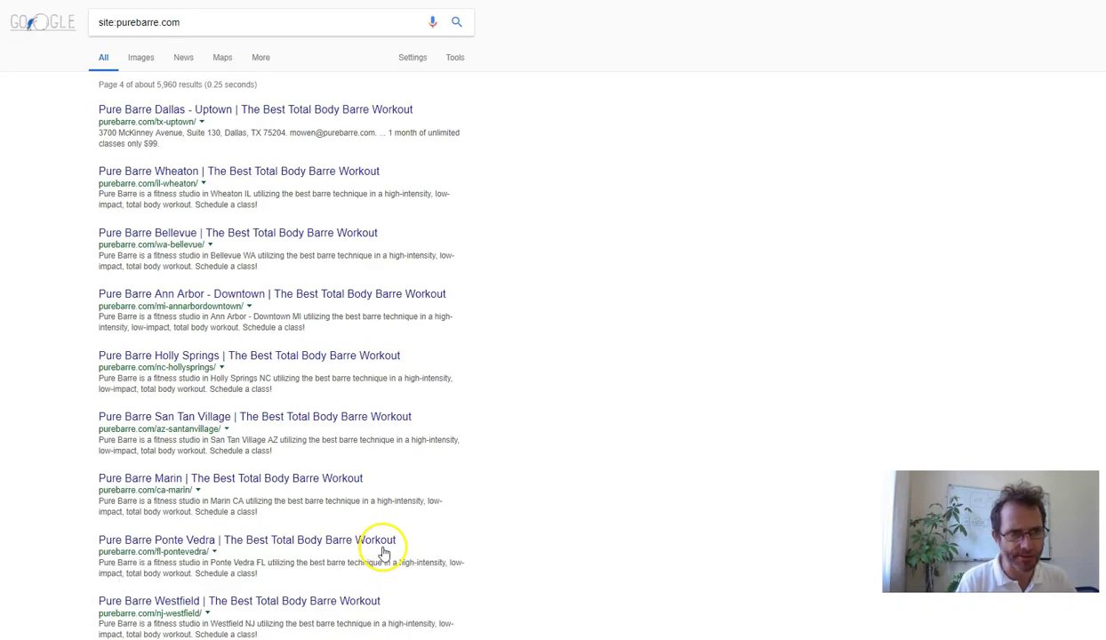
scroll(382, 487, "down", 5)
left_click(378, 562)
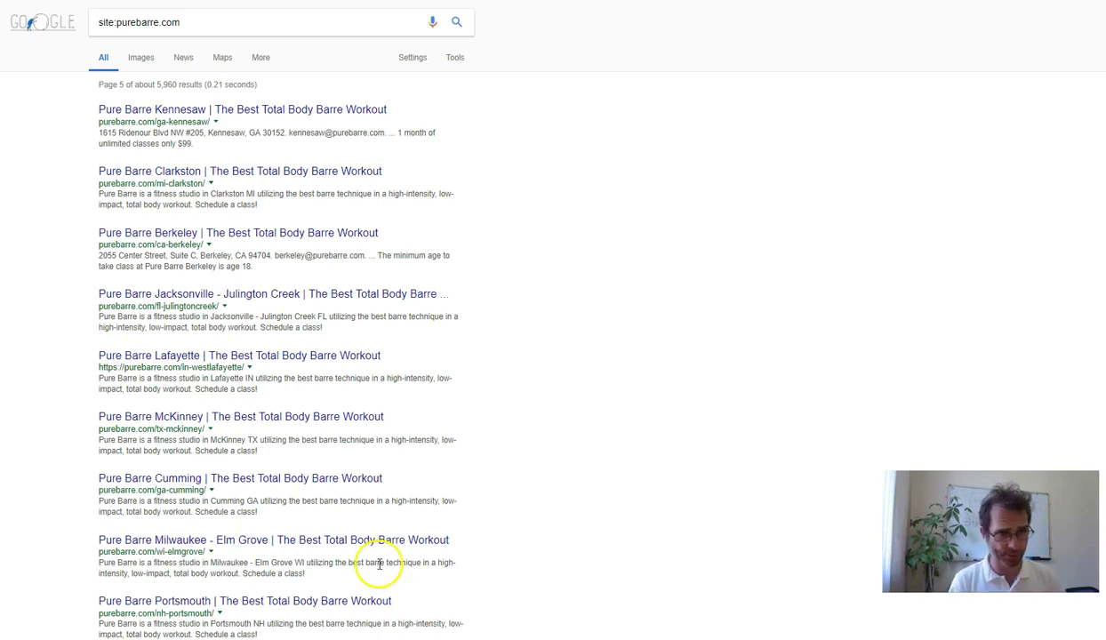
Step: Advance to results page 6, then jump to pages 10 and 18
scroll(241, 342, "down", 2)
left_click(389, 570)
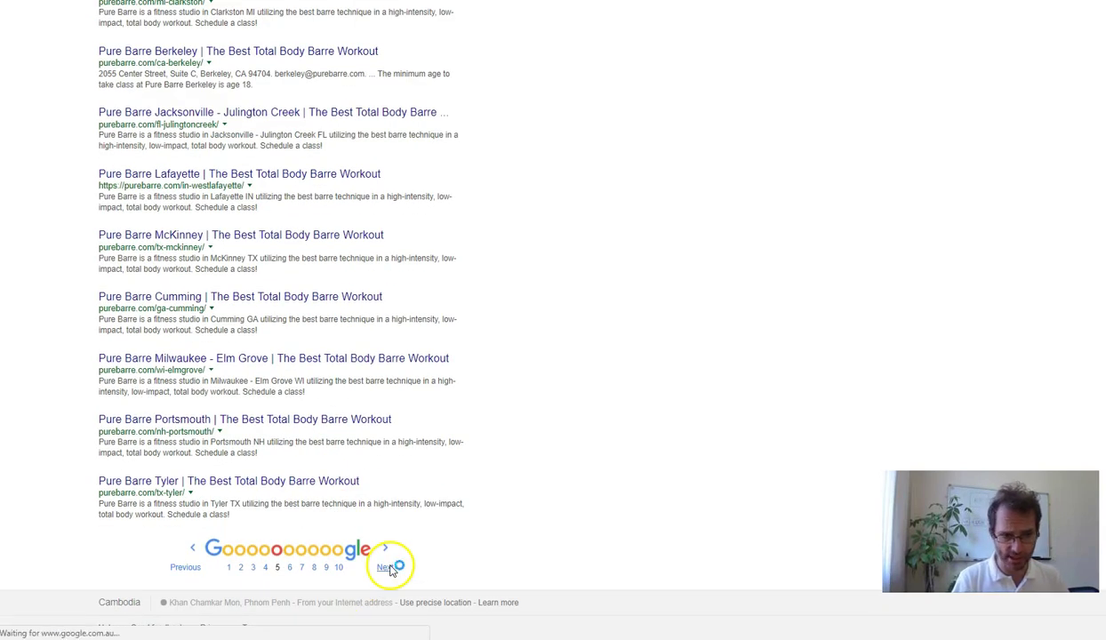
scroll(397, 576, "down", 2)
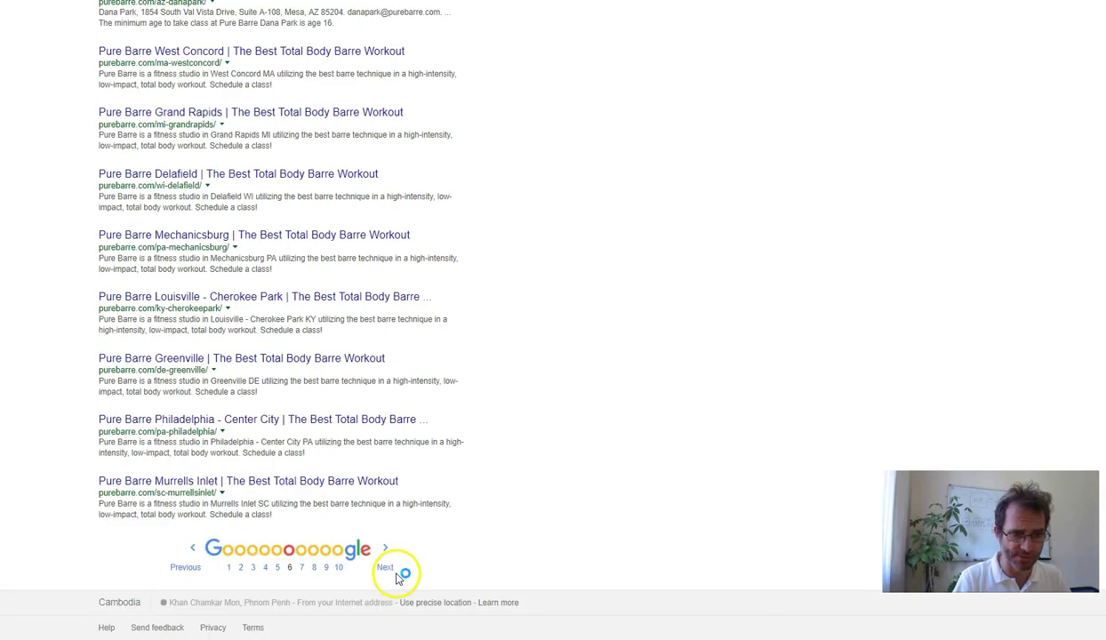
left_click(338, 567)
scroll(452, 522, "down", 2)
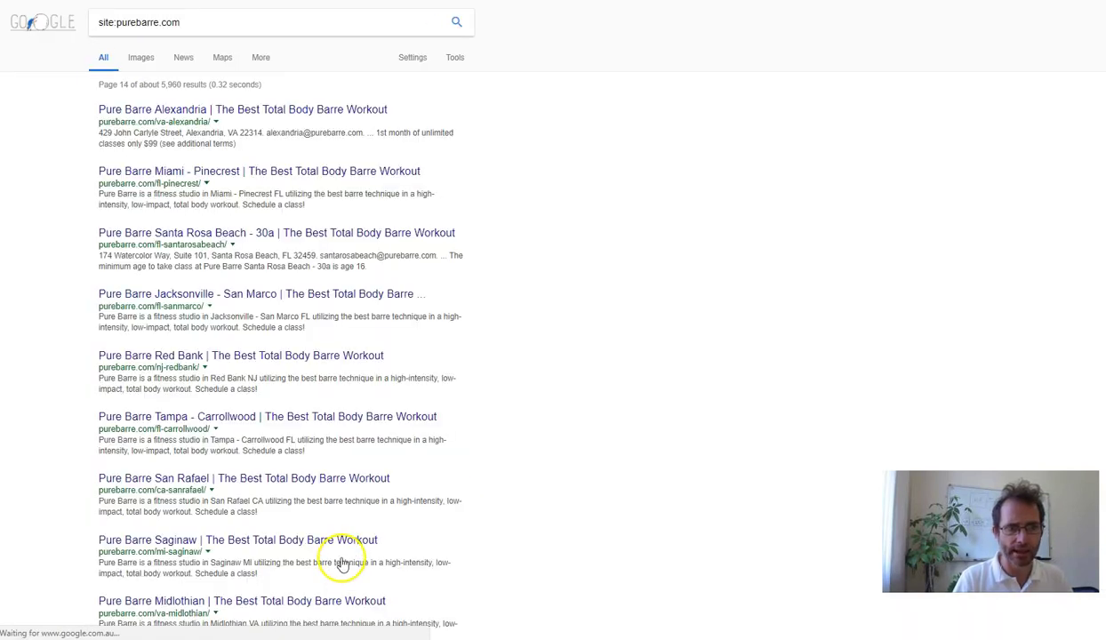
scroll(445, 488, "down", 2)
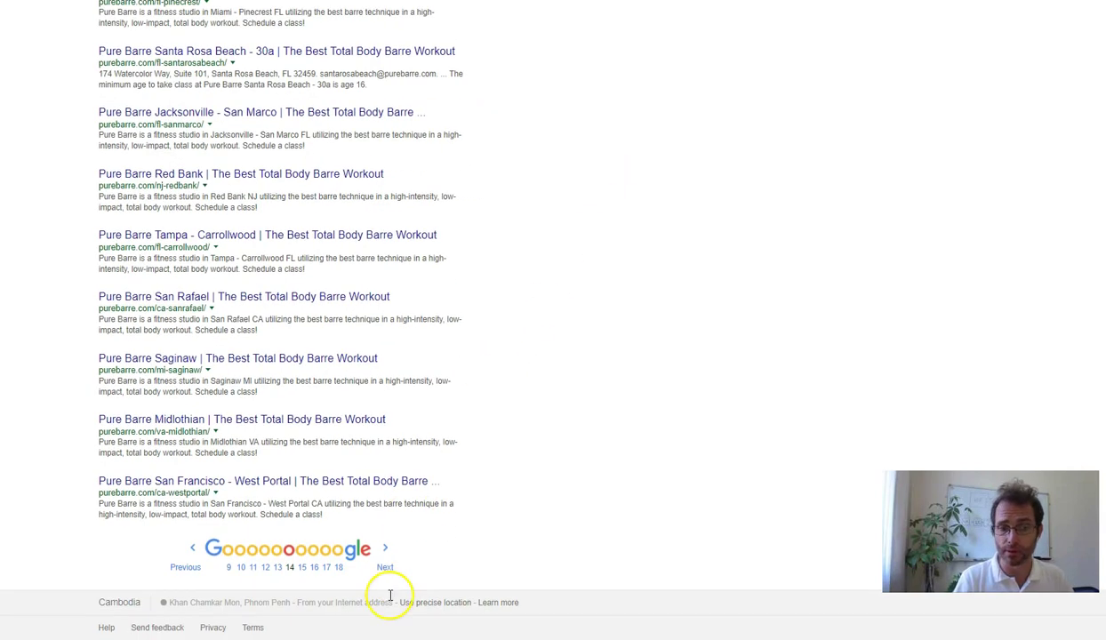
left_click(339, 567)
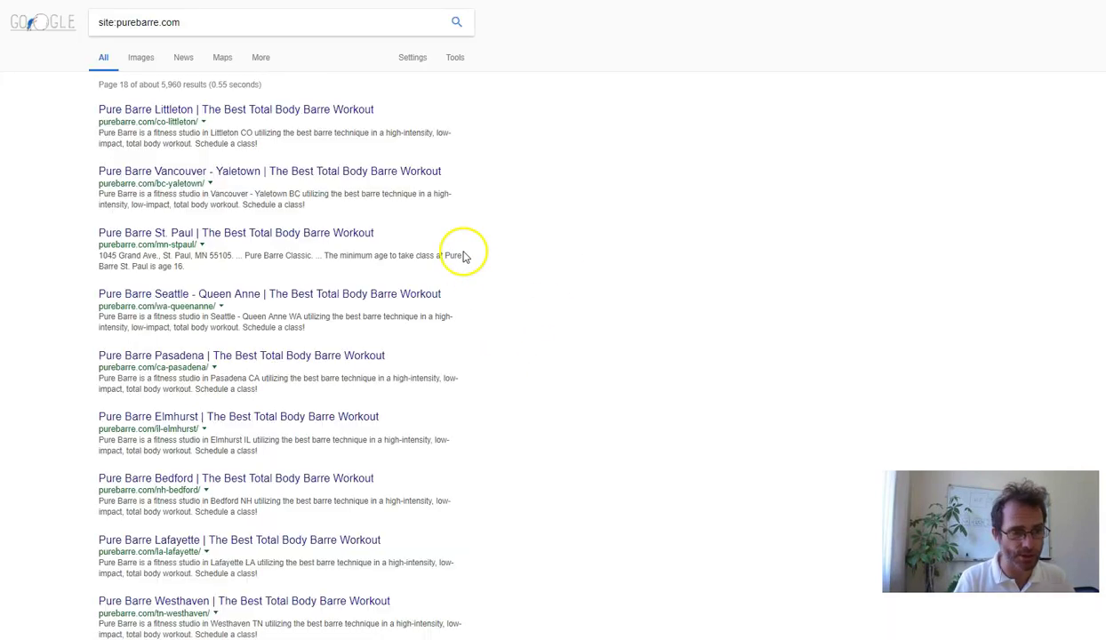
scroll(488, 368, "down", 2)
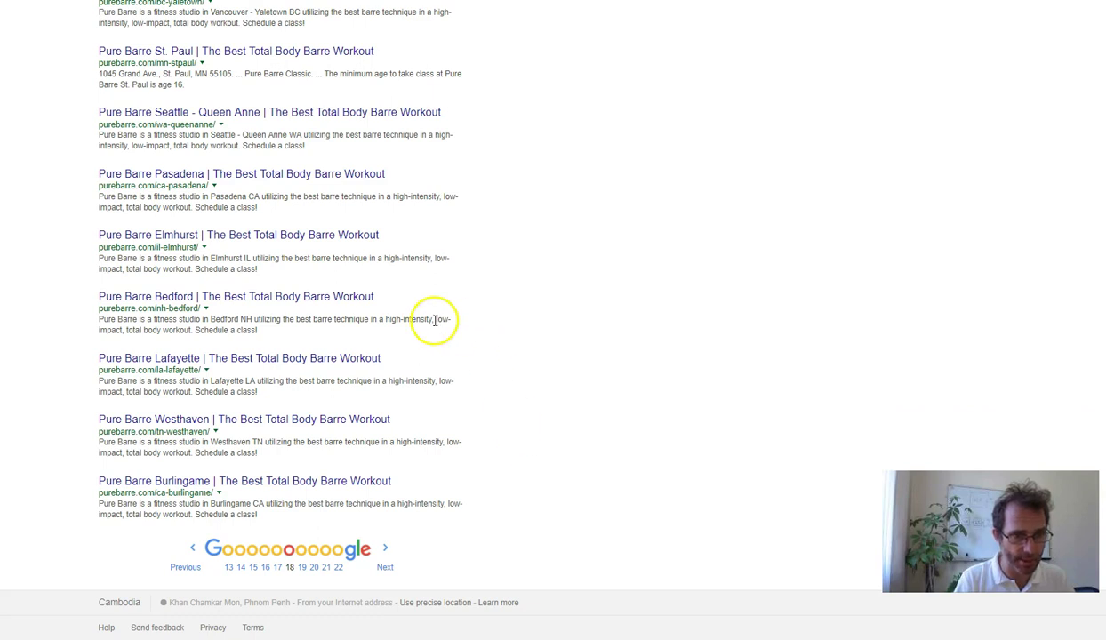